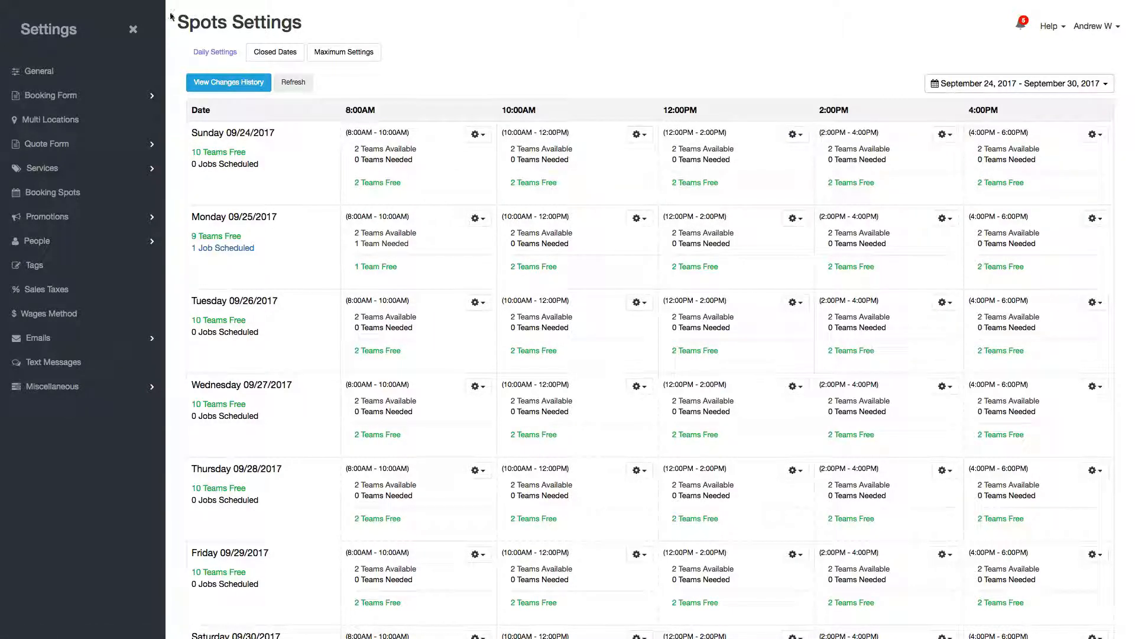
- Check which teams are available in the Sunday 8:00AM slot on the Spots Settings grid
drag(176, 22, 318, 37)
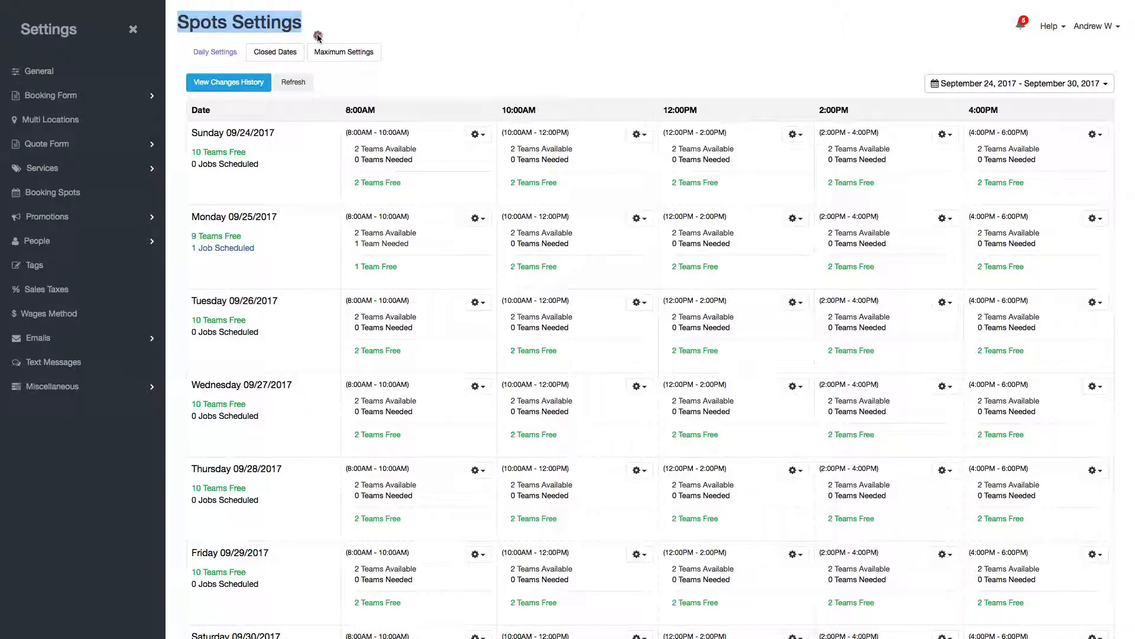
click(319, 37)
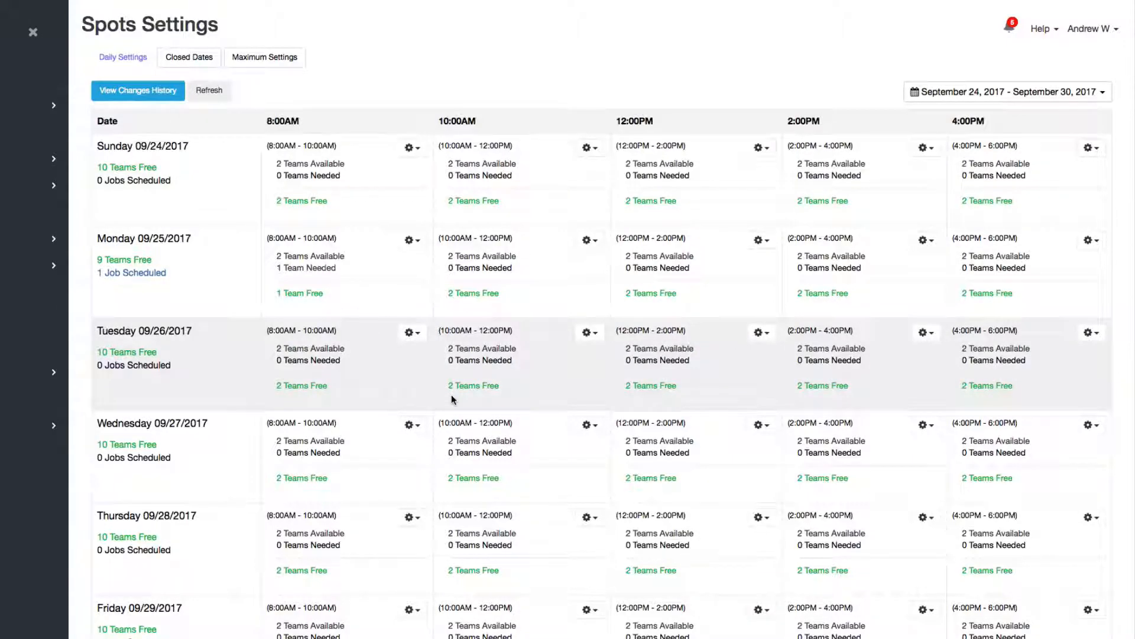
click(321, 165)
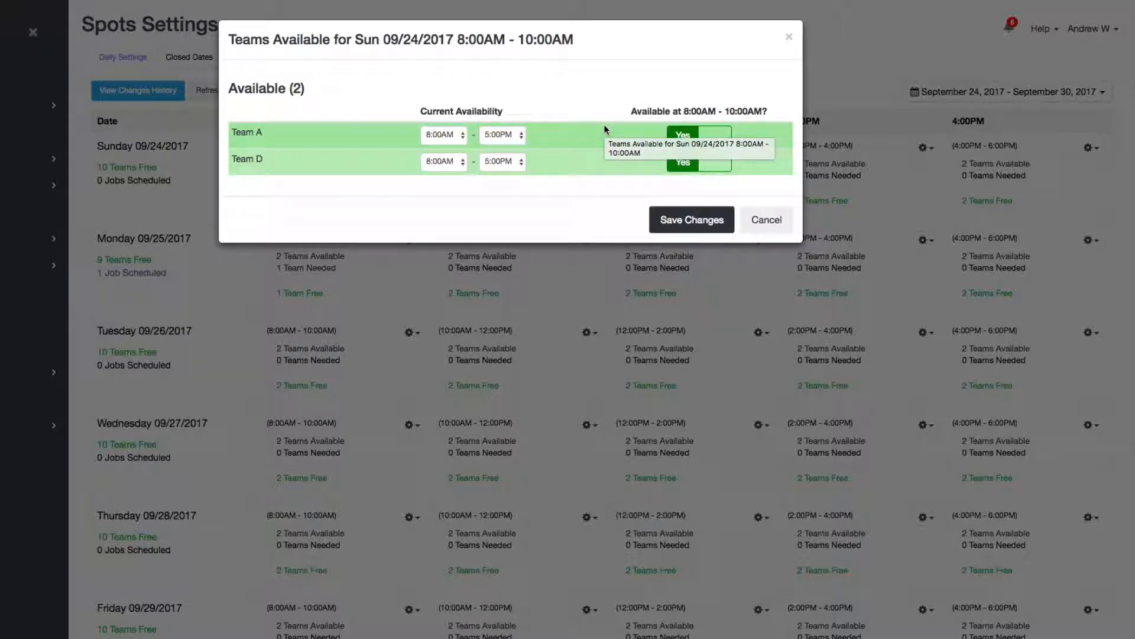
click(763, 220)
click(367, 80)
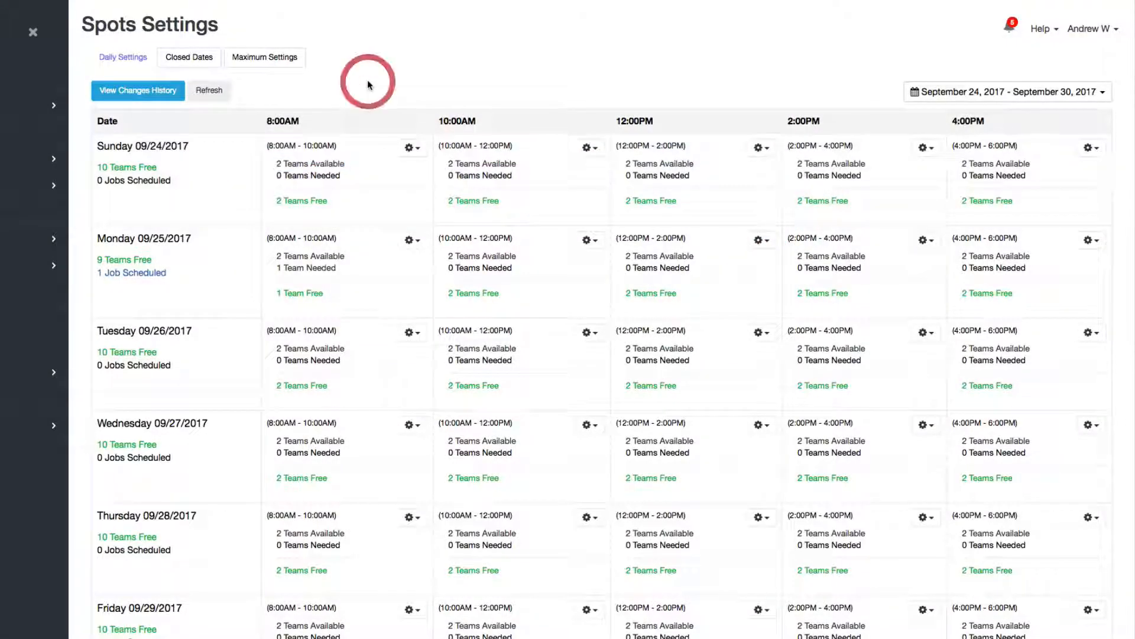
- Go to People > Team Availability with Team A selected
mouse_move(45, 185)
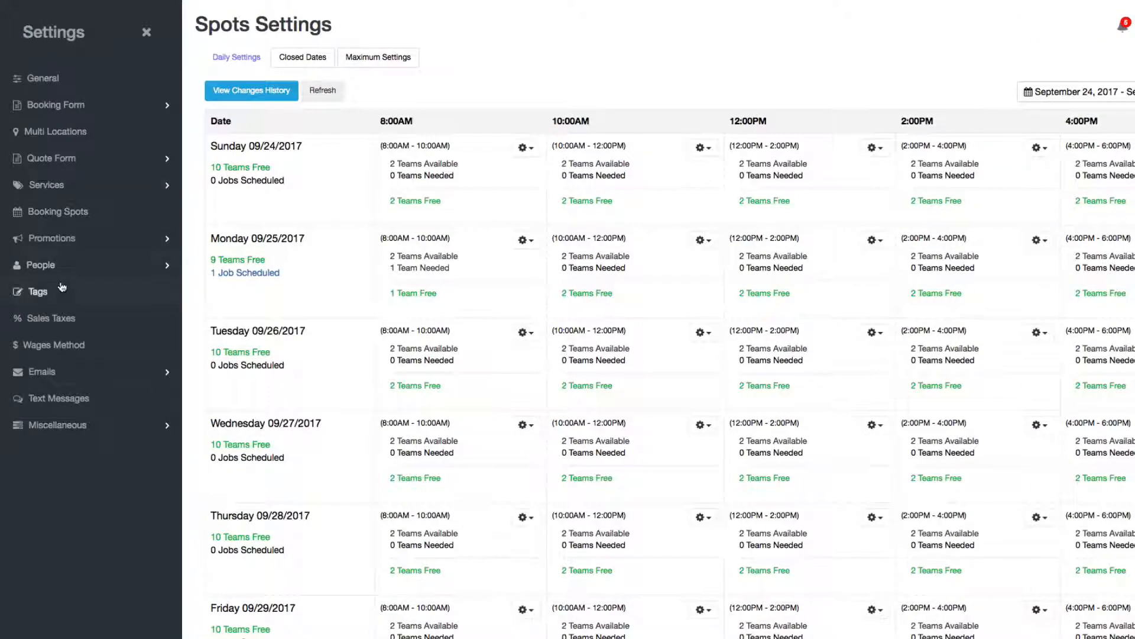
click(59, 266)
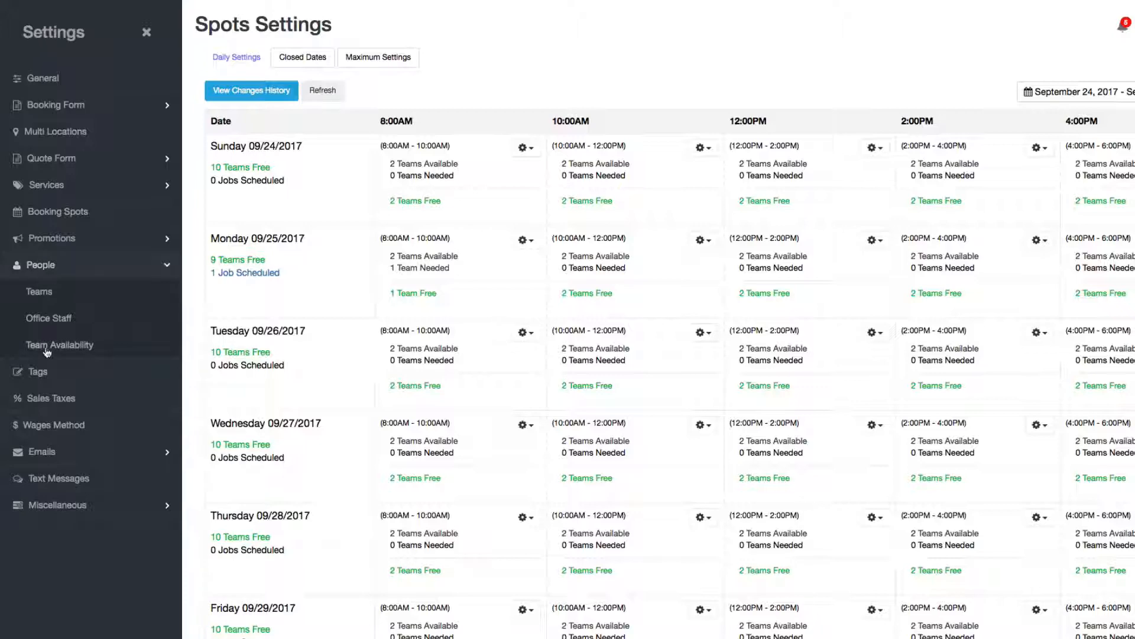
click(66, 349)
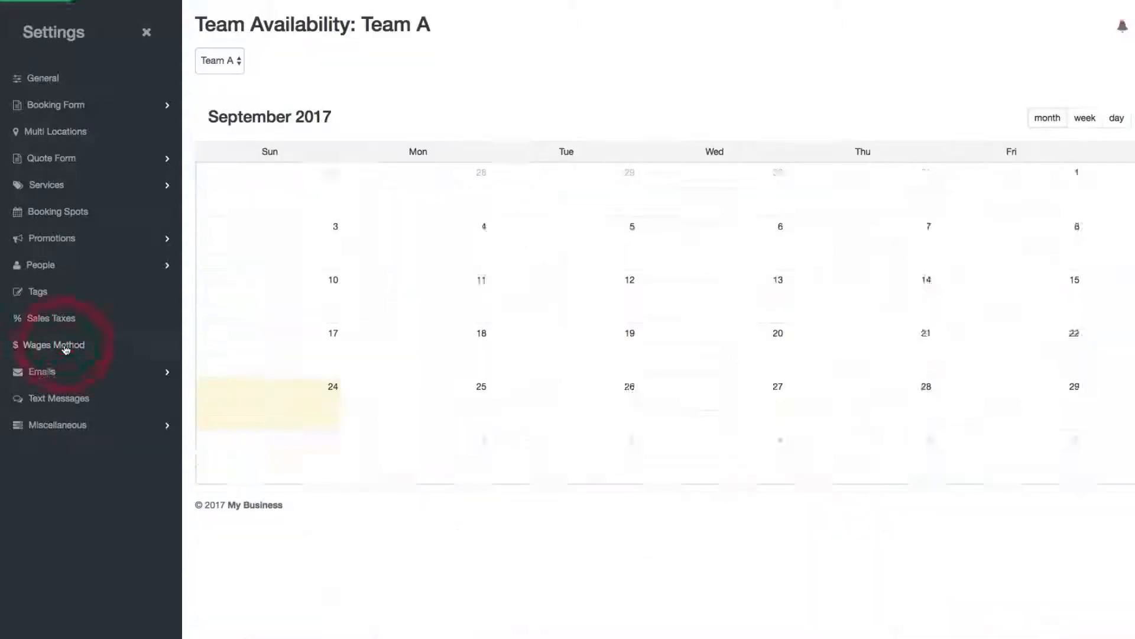
click(121, 65)
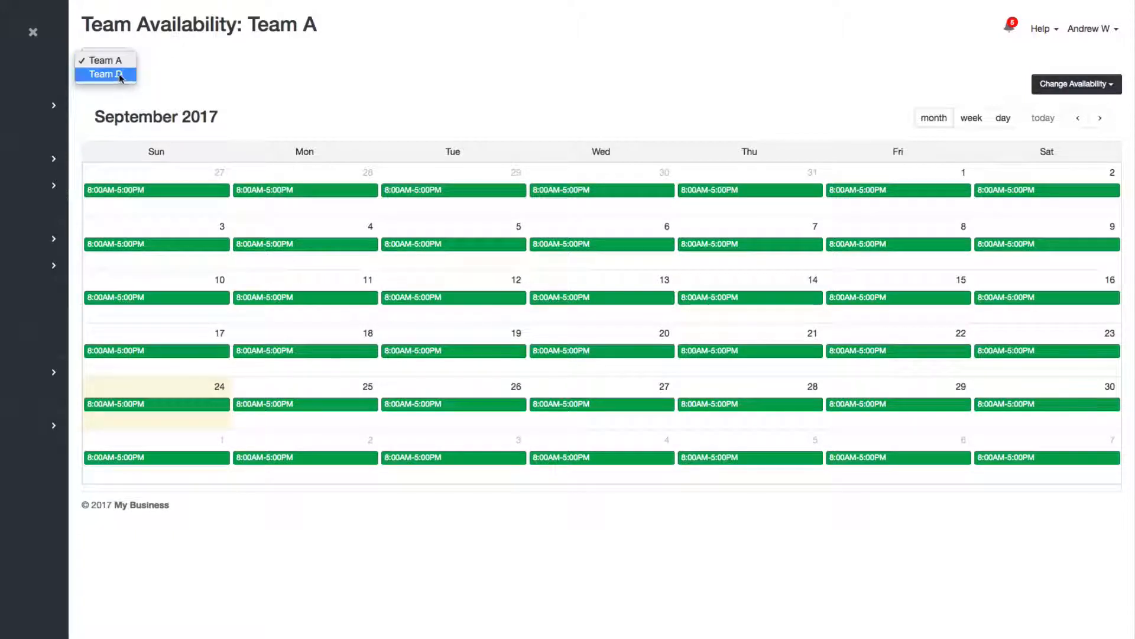
click(292, 79)
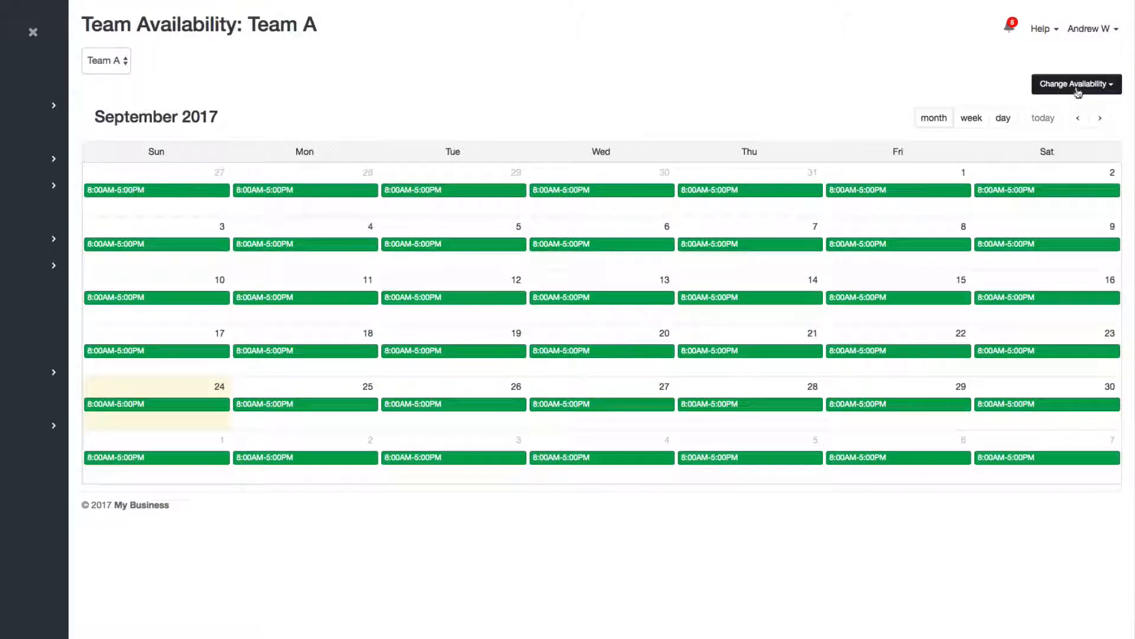
- Exclude Team A from the schedule and confirm
click(1089, 85)
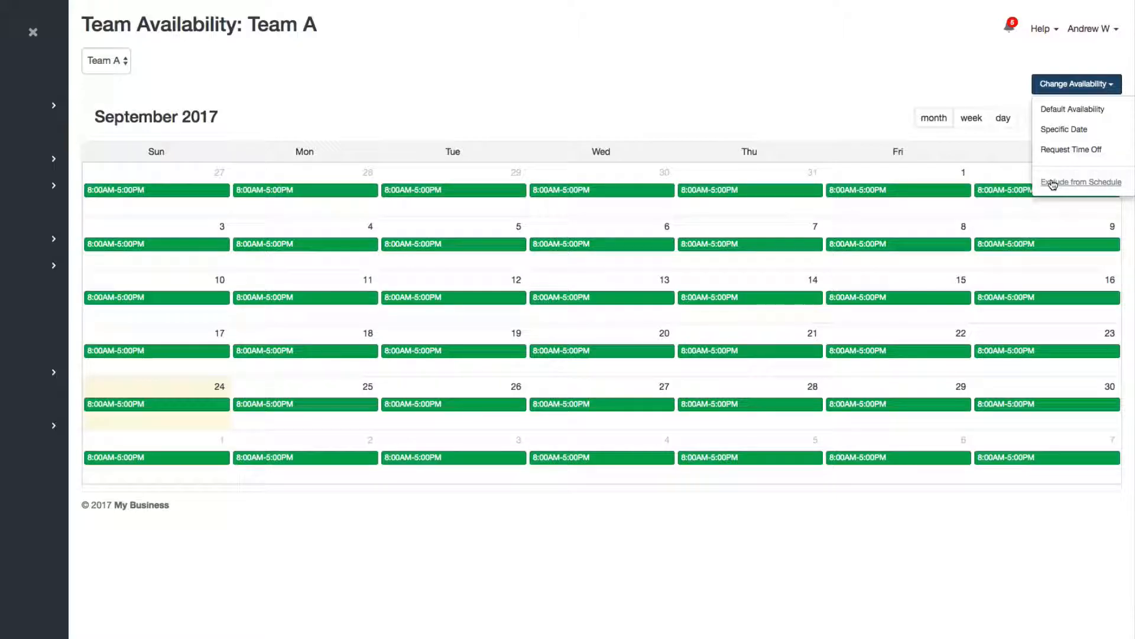
click(1052, 184)
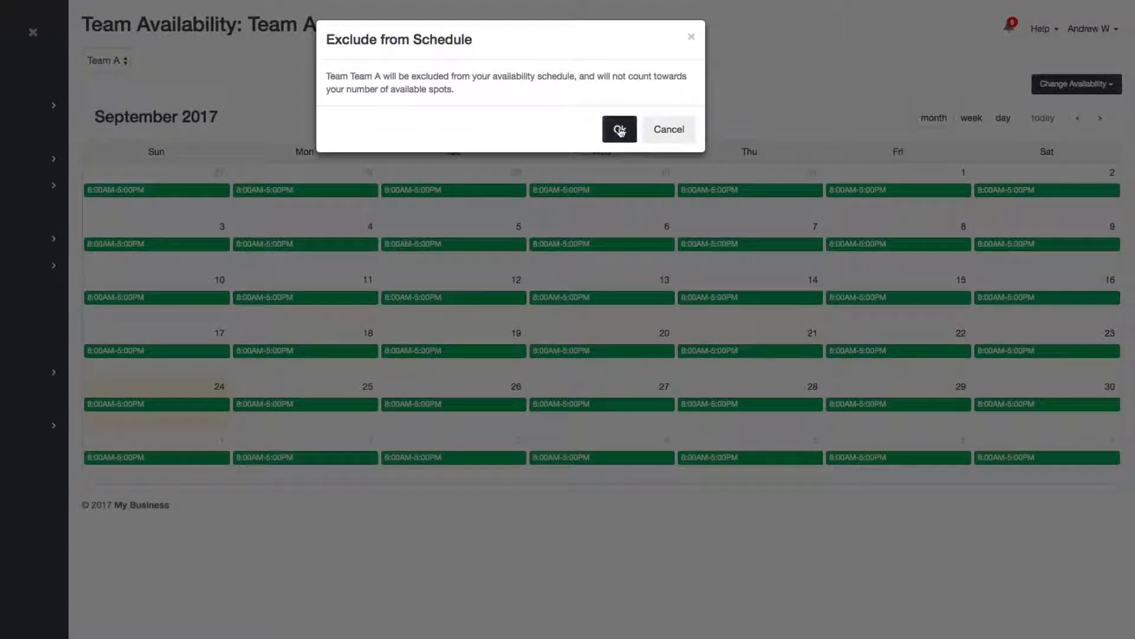
click(618, 128)
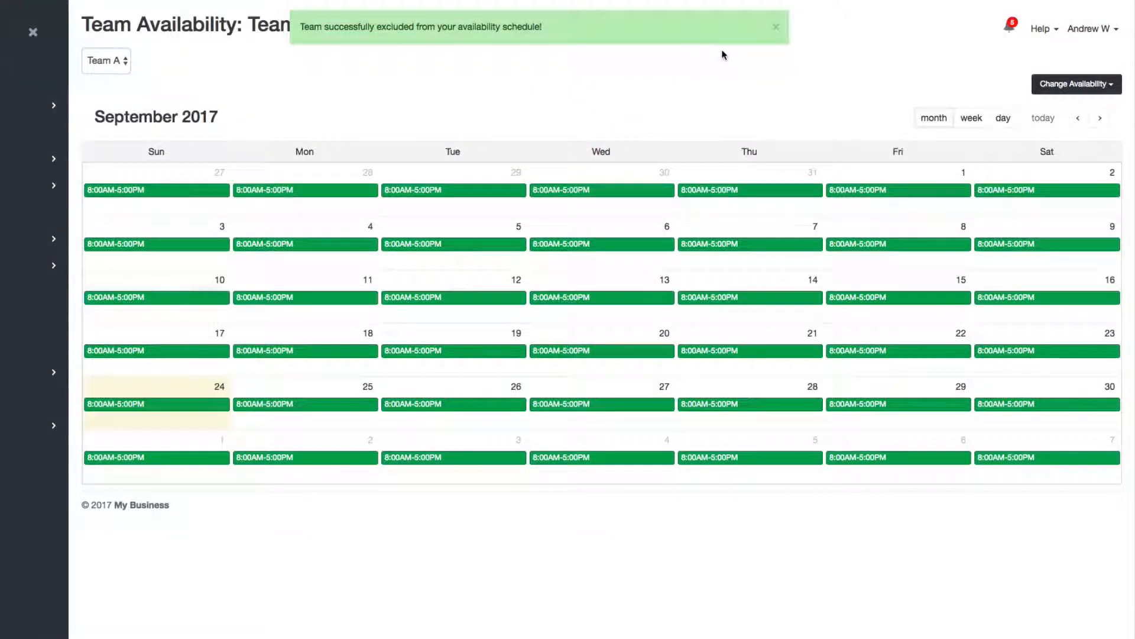
click(776, 29)
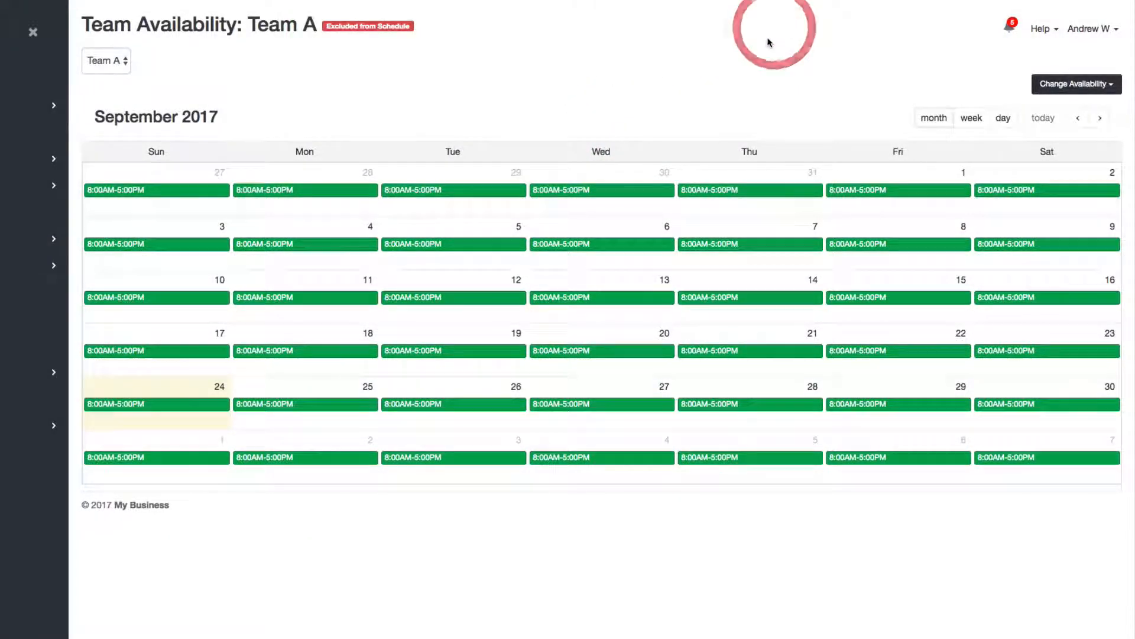
click(416, 26)
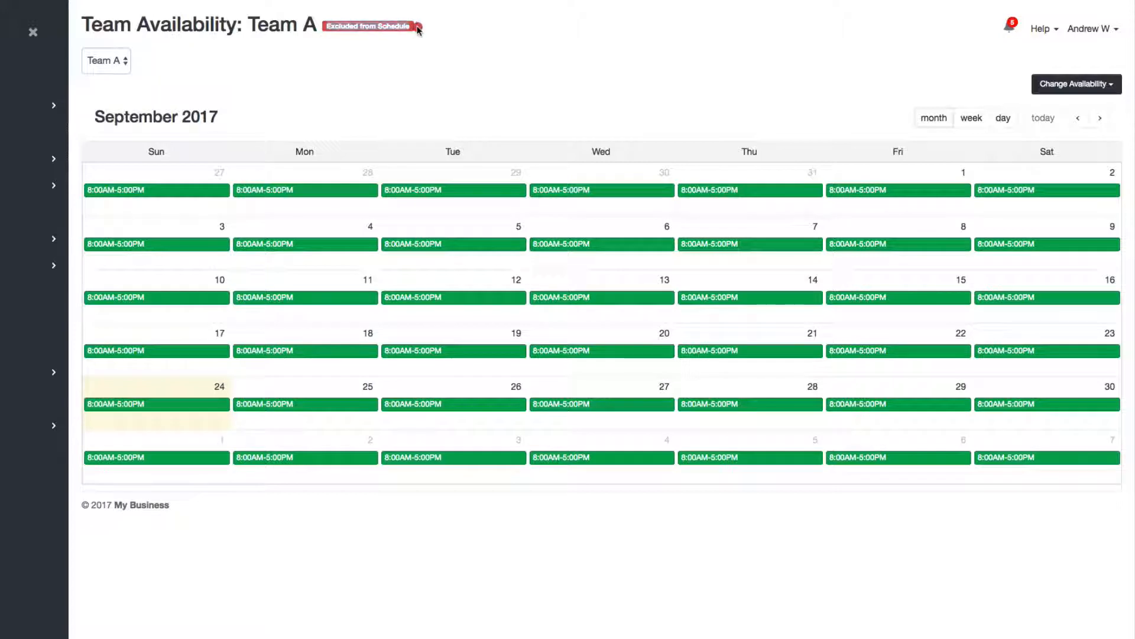
click(369, 45)
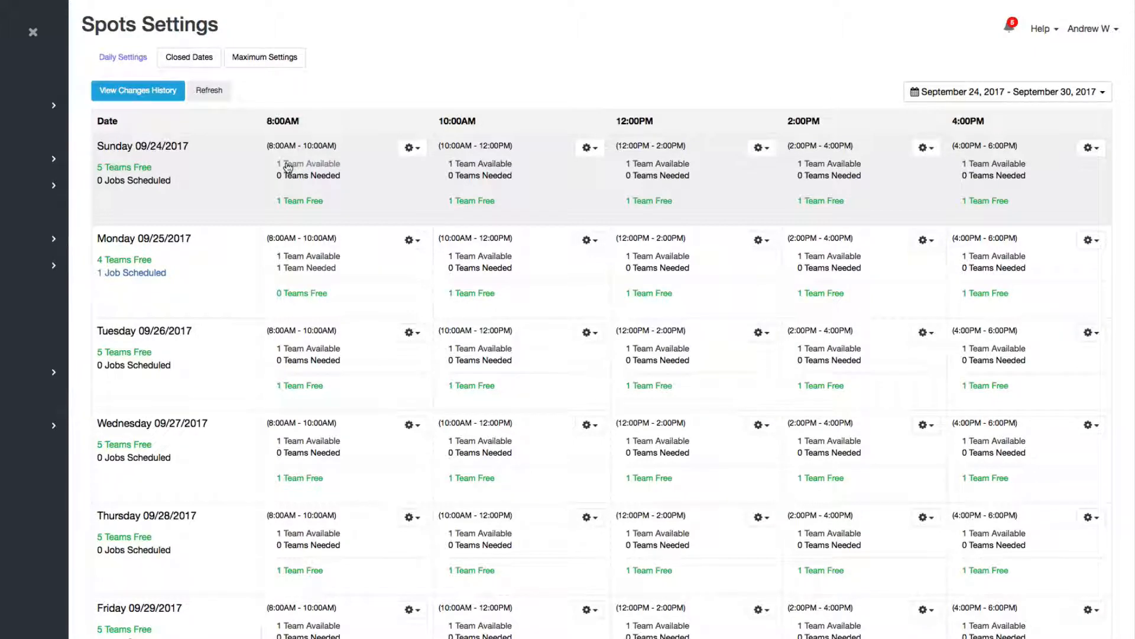
- Review the Sunday 8:00AM teams list, now showing only 1 team available with Team A excluded
click(288, 165)
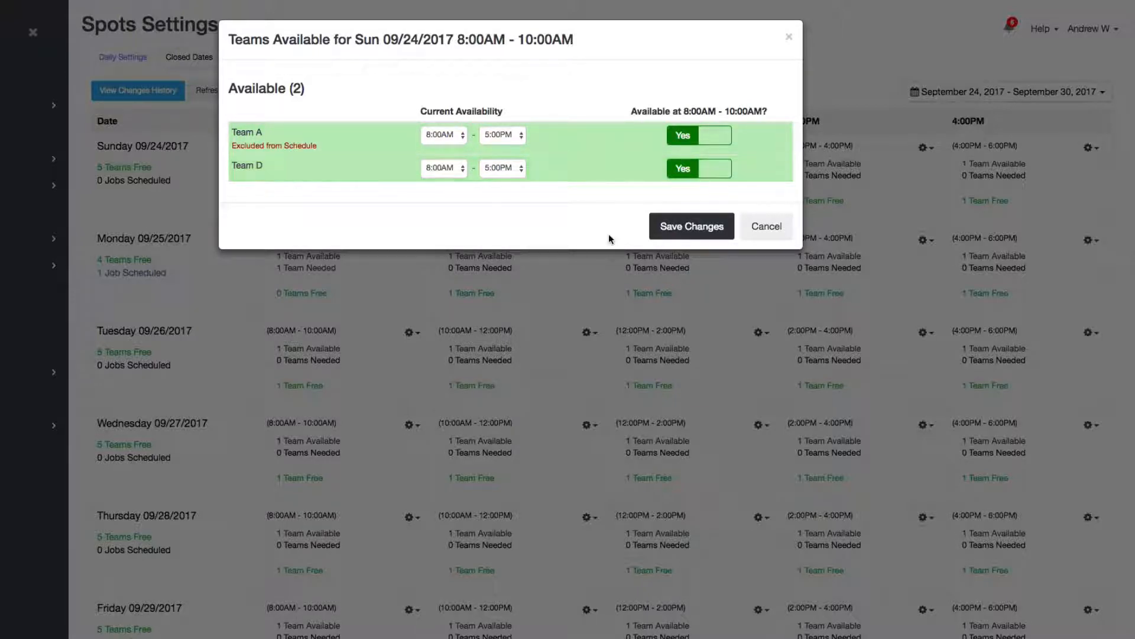
click(783, 225)
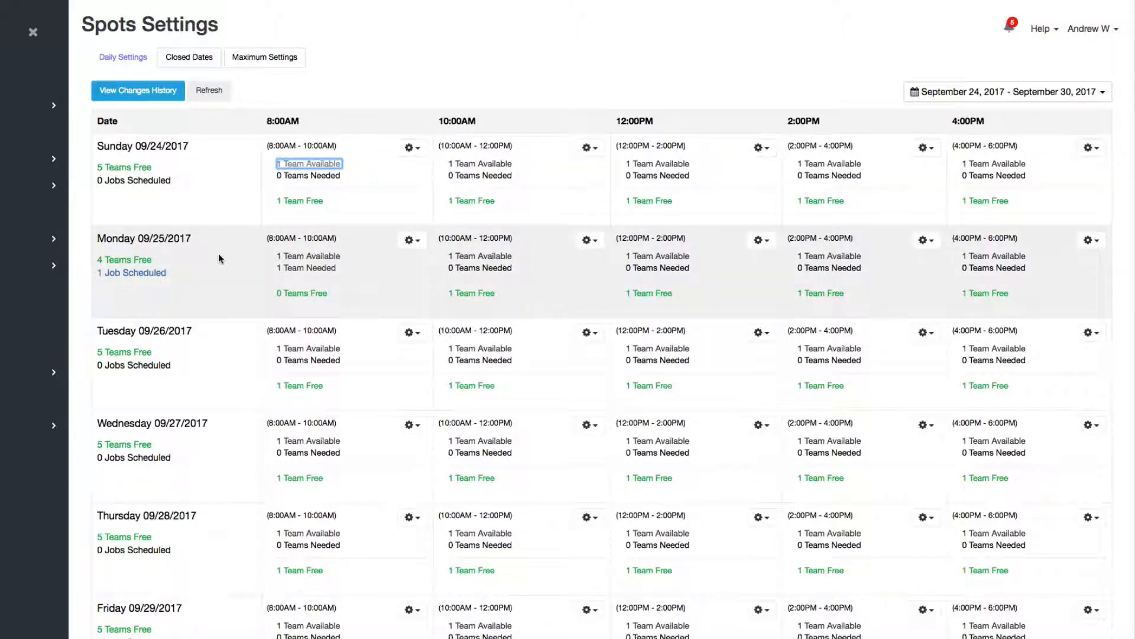
click(86, 208)
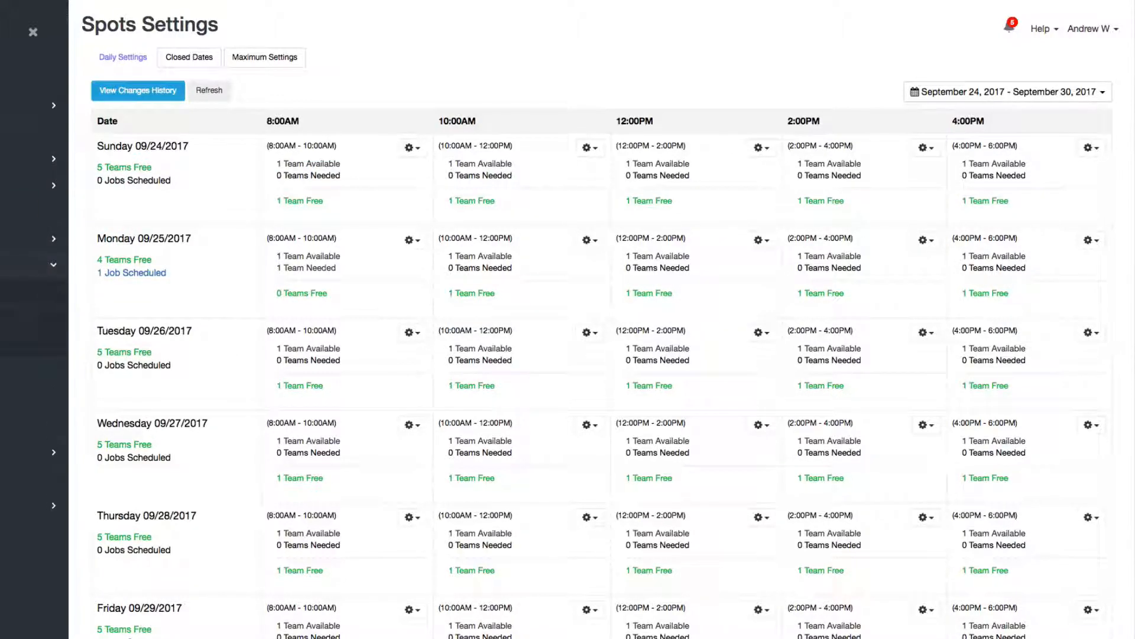
- Add Team A back to the availability schedule and return to the Spots Settings grid
click(1076, 83)
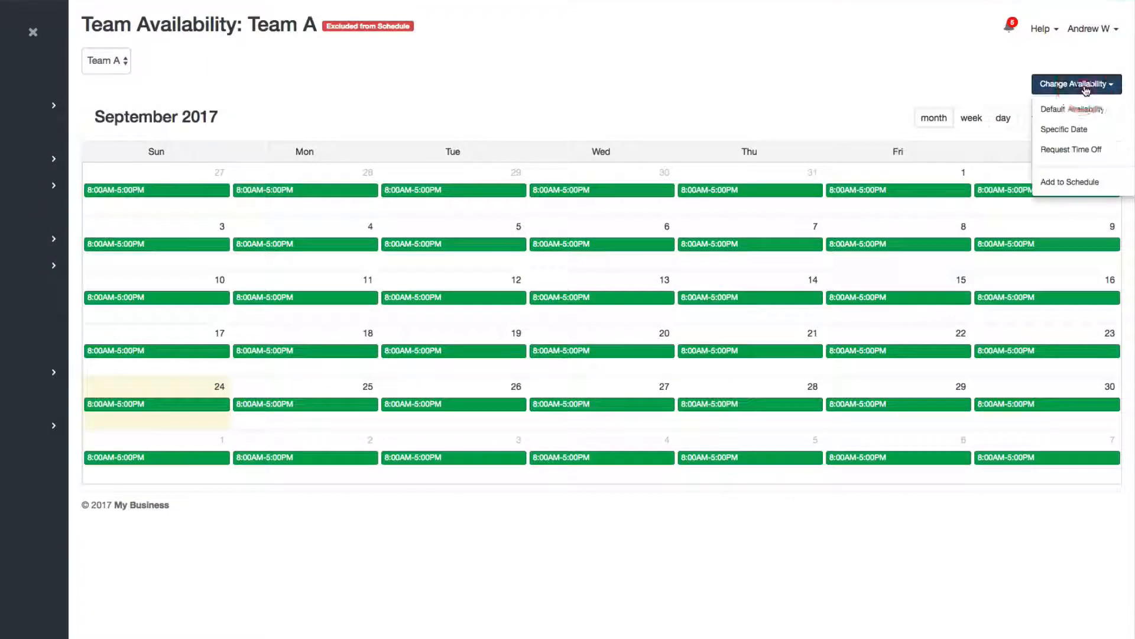
click(1069, 181)
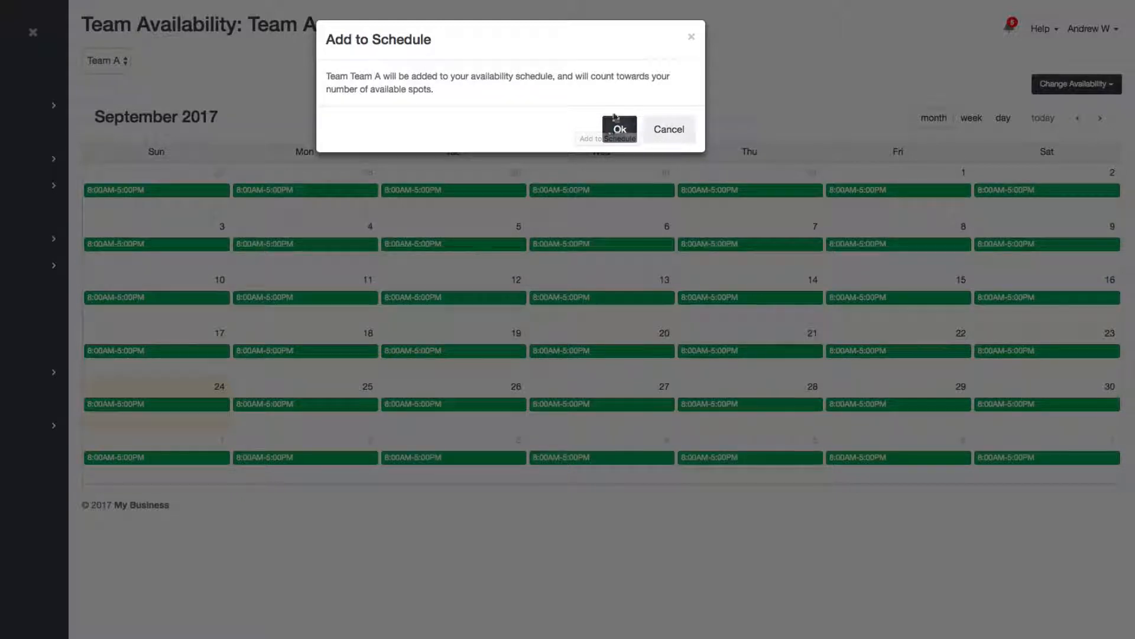
click(615, 129)
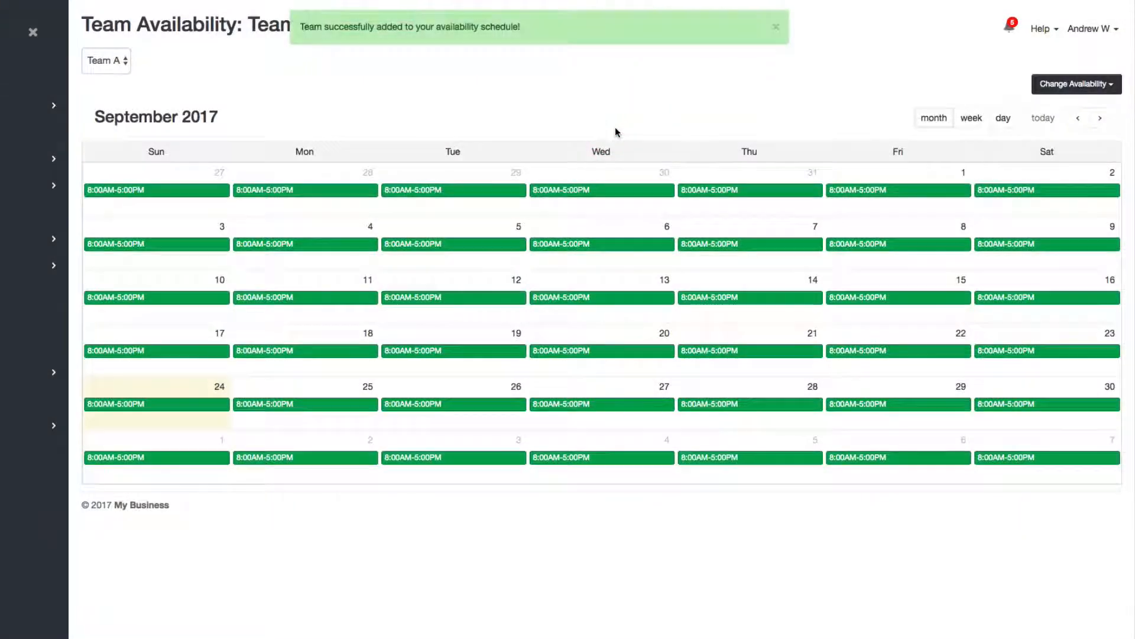
click(773, 28)
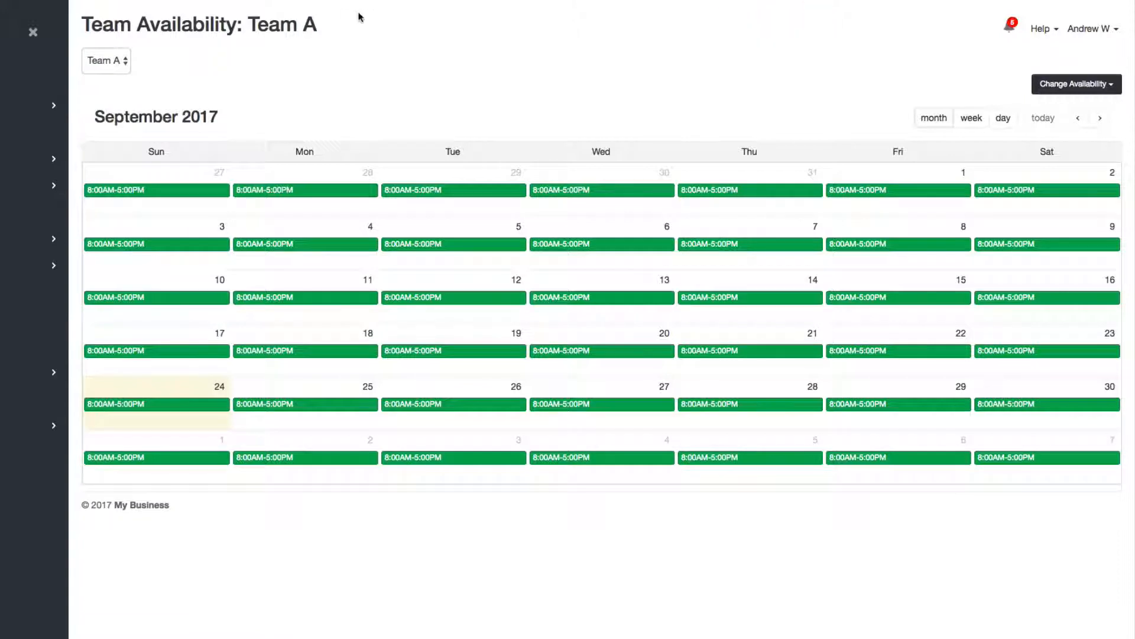
click(481, 34)
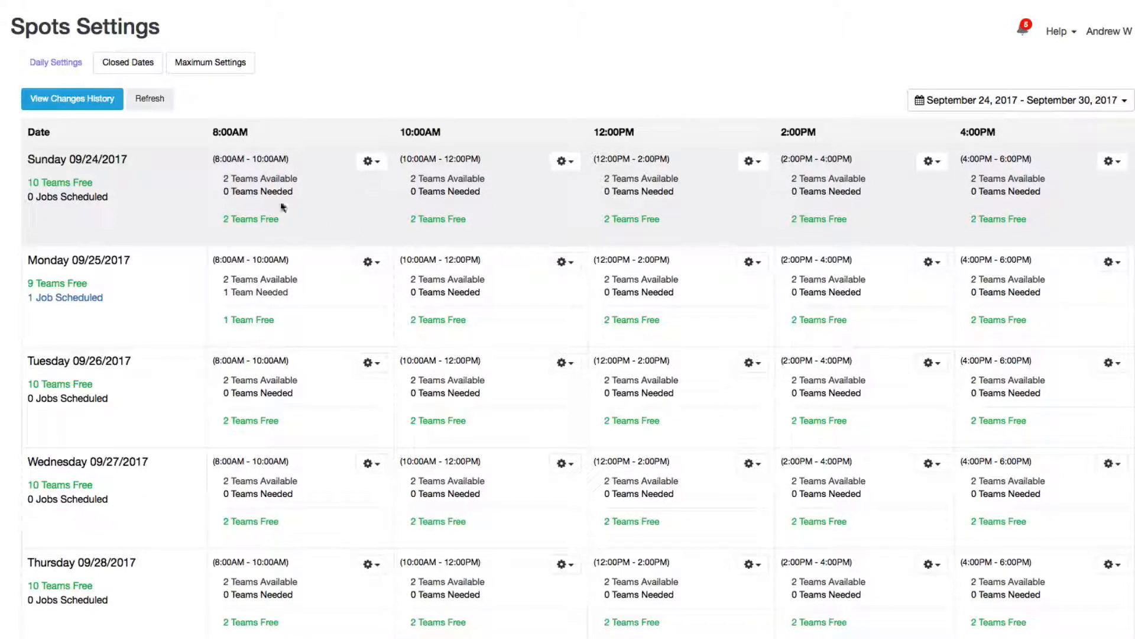
- Prevent new bookings in the Sunday 8:00AM slot and save the change
drag(212, 160, 298, 157)
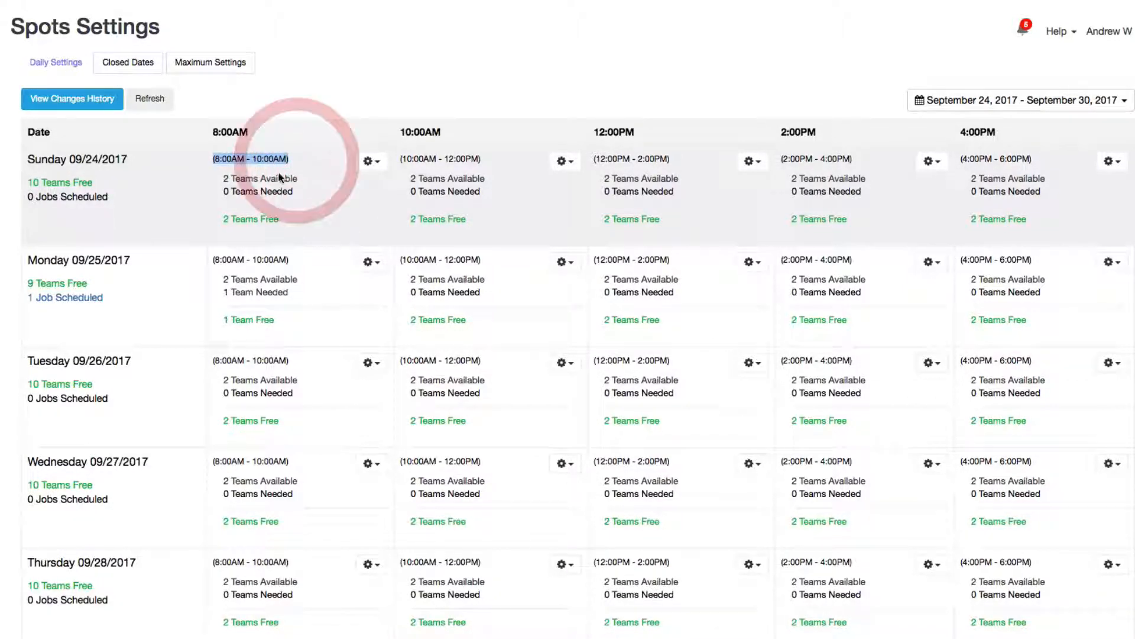
click(331, 201)
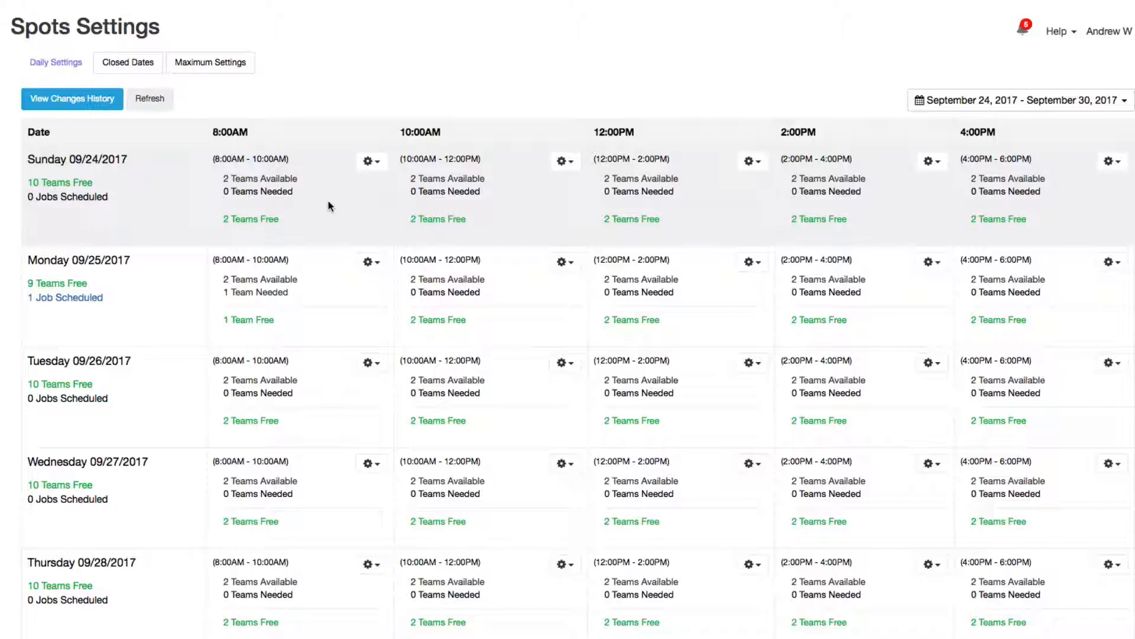
click(378, 163)
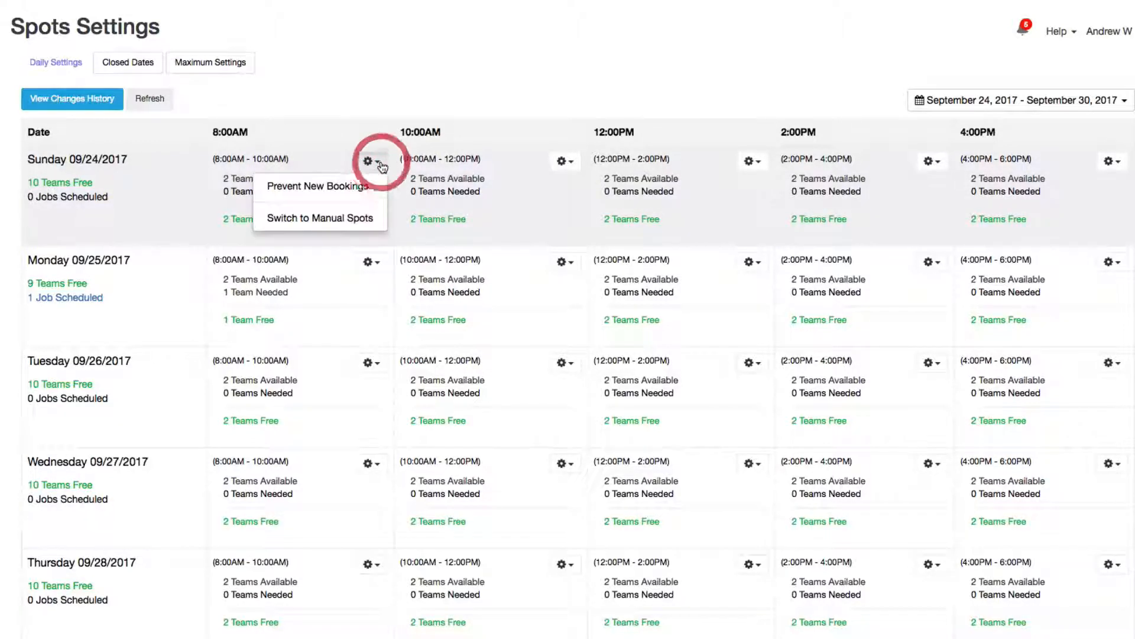
click(300, 190)
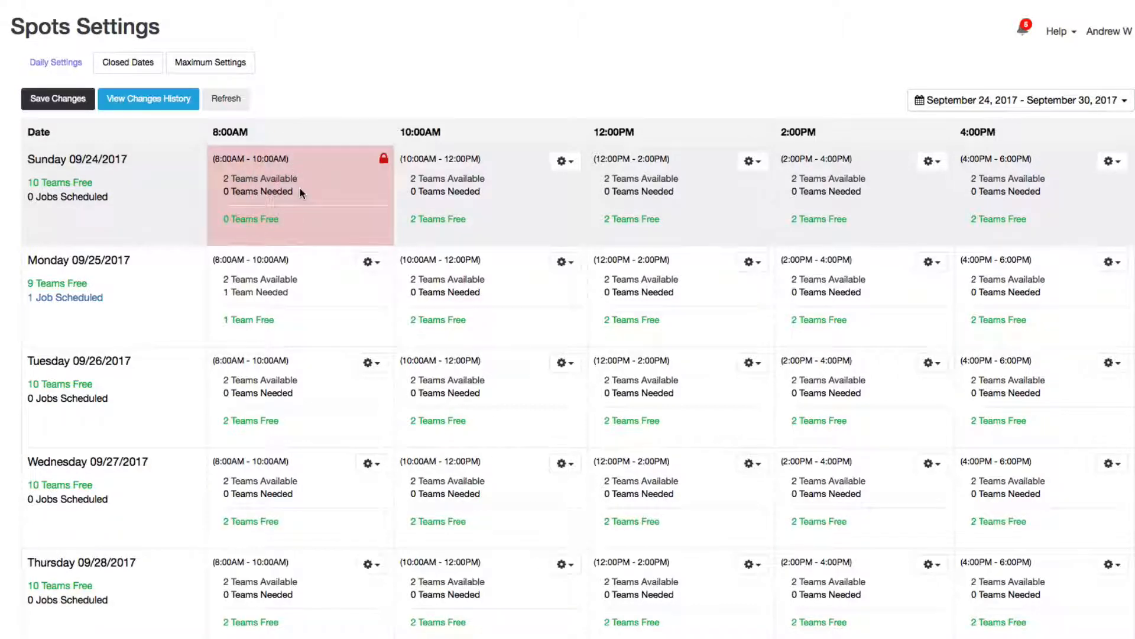
click(40, 101)
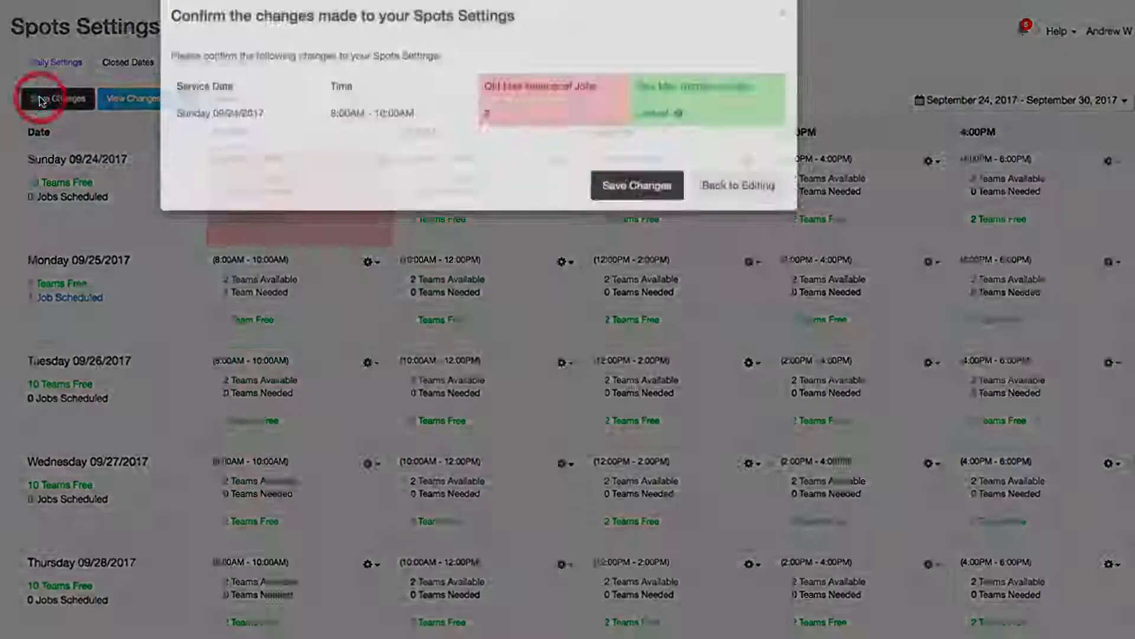
click(631, 212)
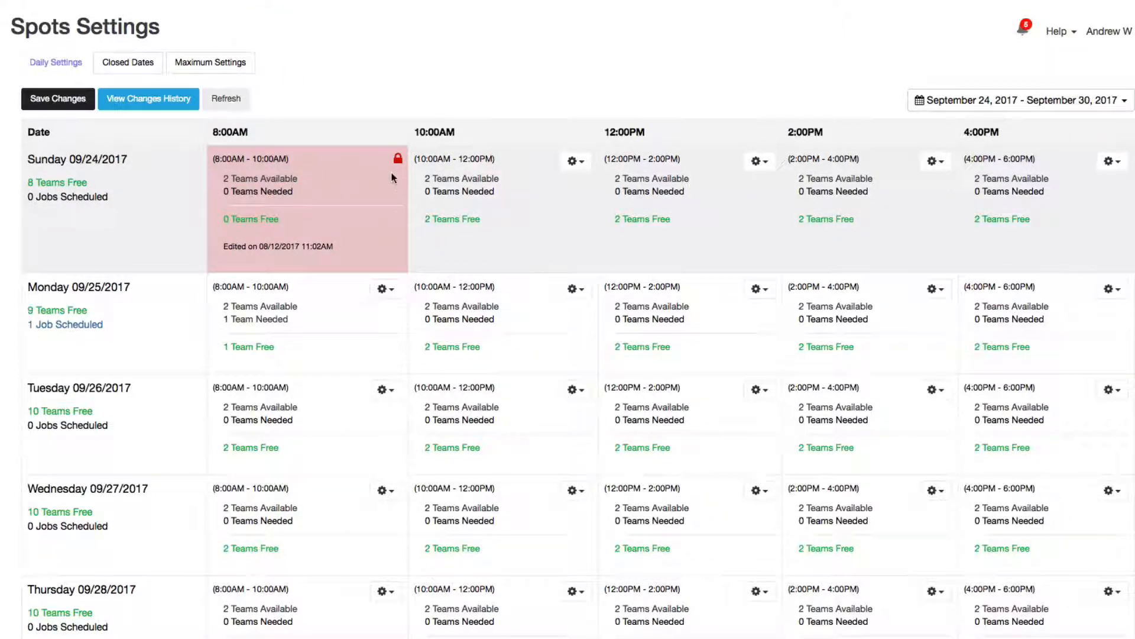
- Unlock the Sunday 8:00AM slot and save again
click(379, 135)
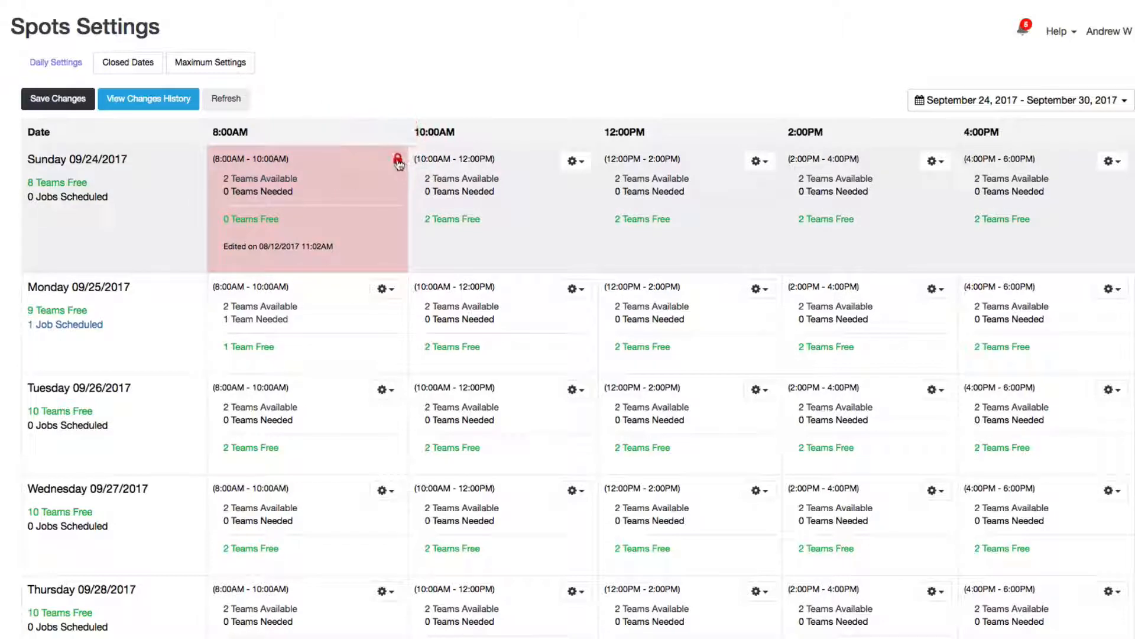
click(395, 157)
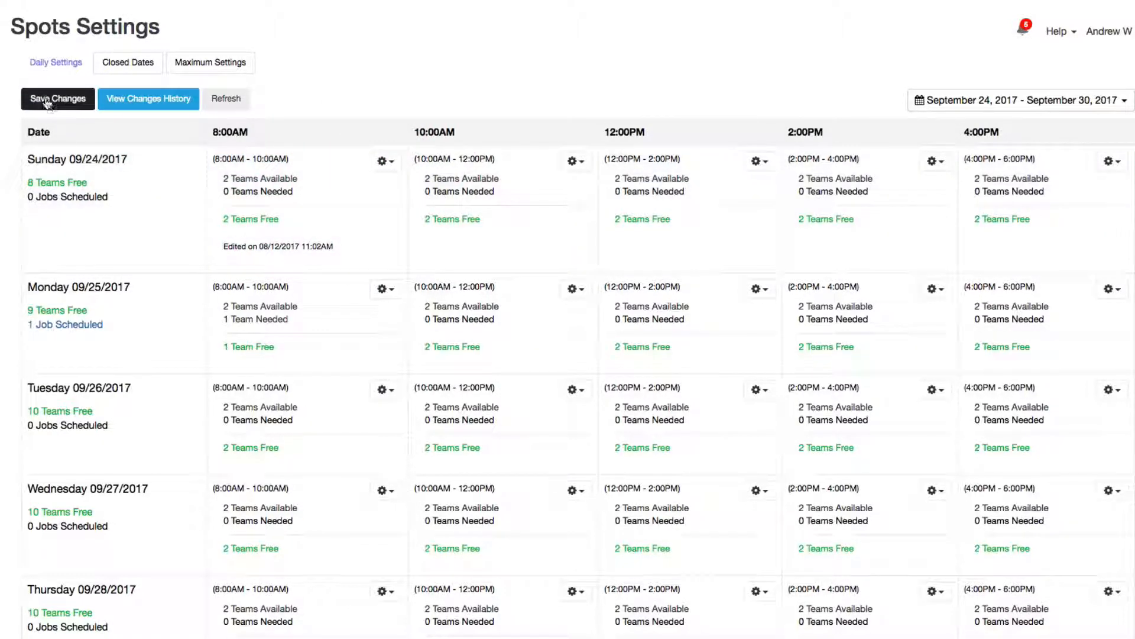
click(45, 98)
click(653, 211)
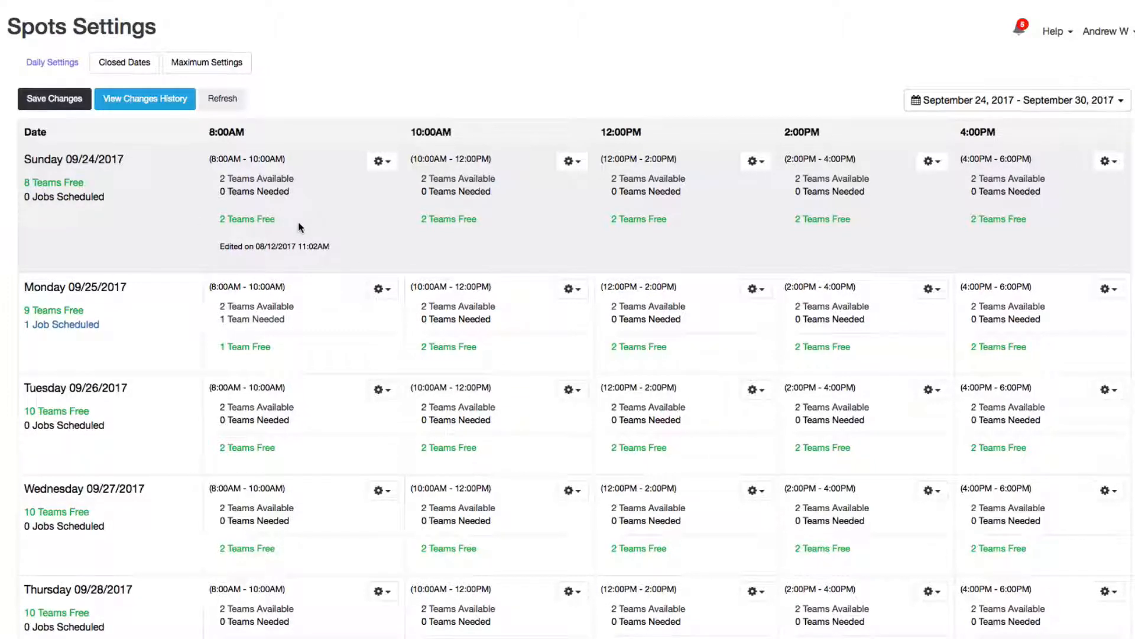
- Switch Sunday 8:00AM to manual spots set to 4, save, and refresh the grid
click(382, 163)
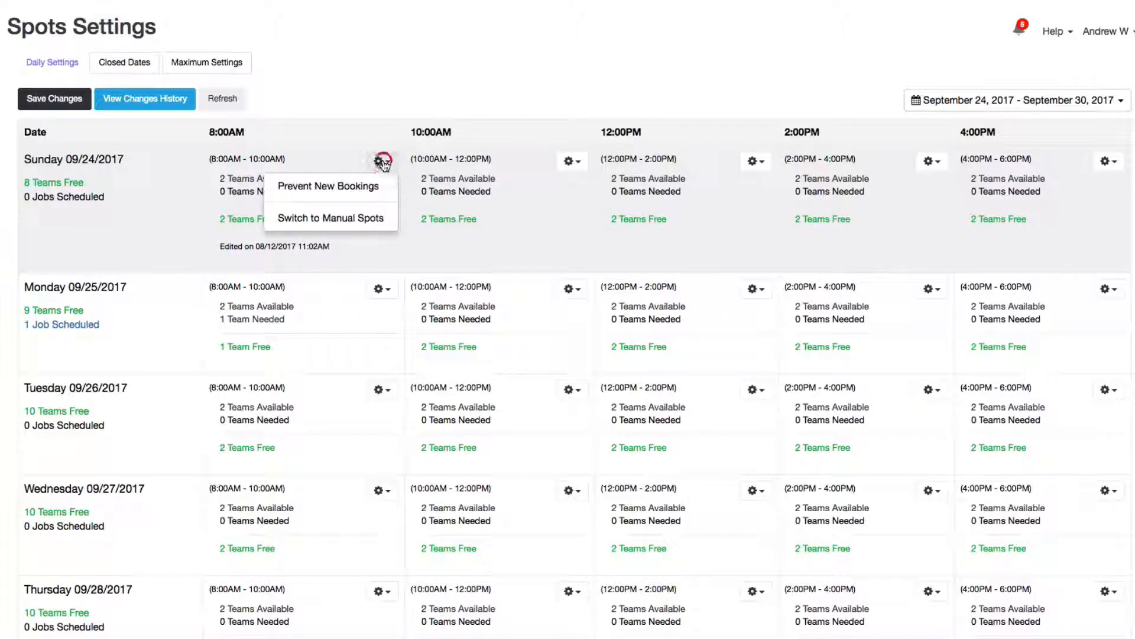
click(308, 219)
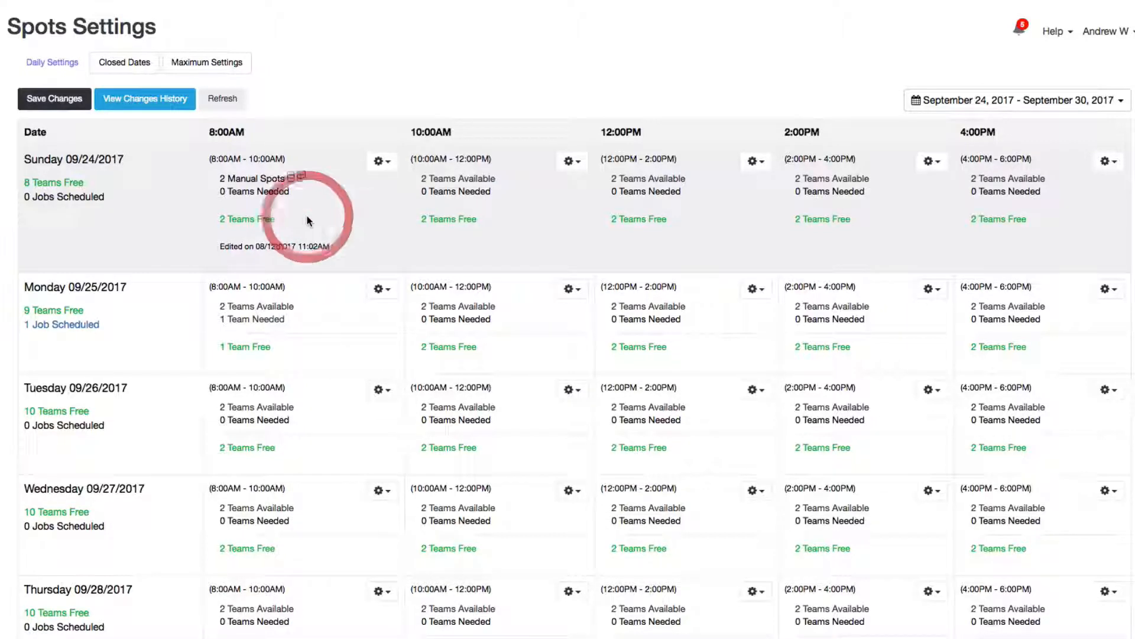
double_click(301, 179)
click(52, 99)
click(618, 211)
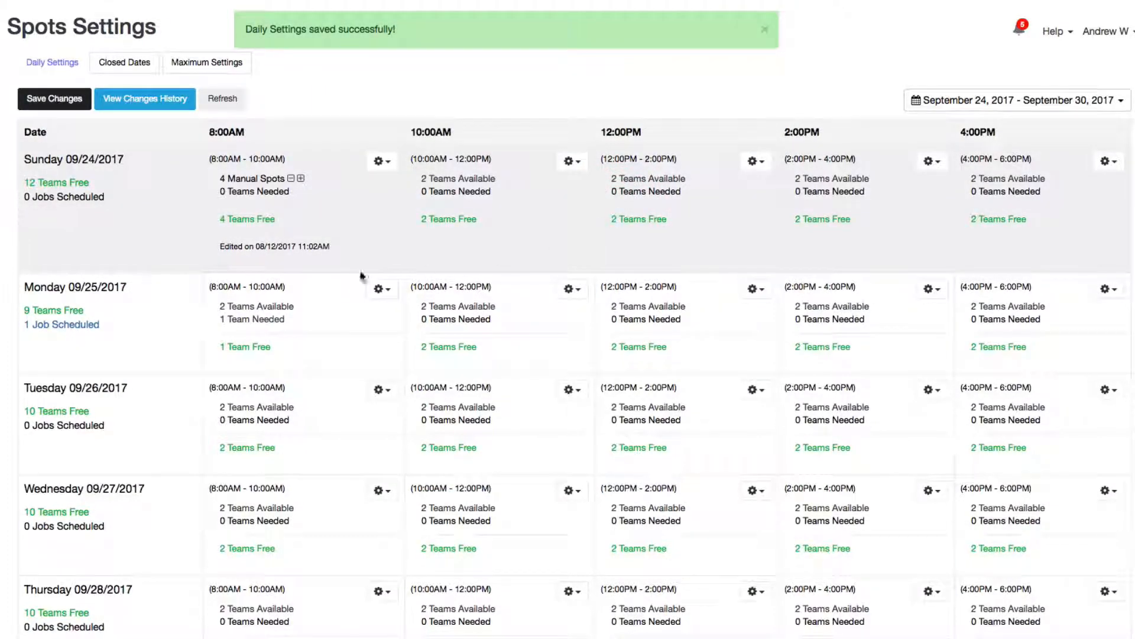
click(215, 102)
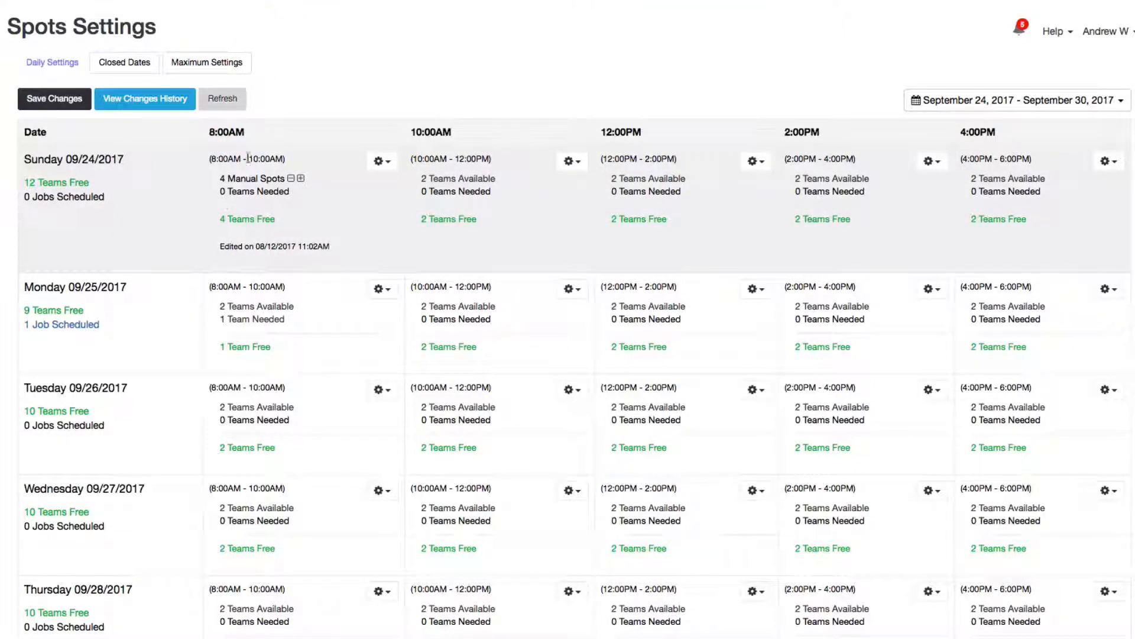
- Switch Sunday 8:00AM back to Team Availability and save the daily settings
click(382, 161)
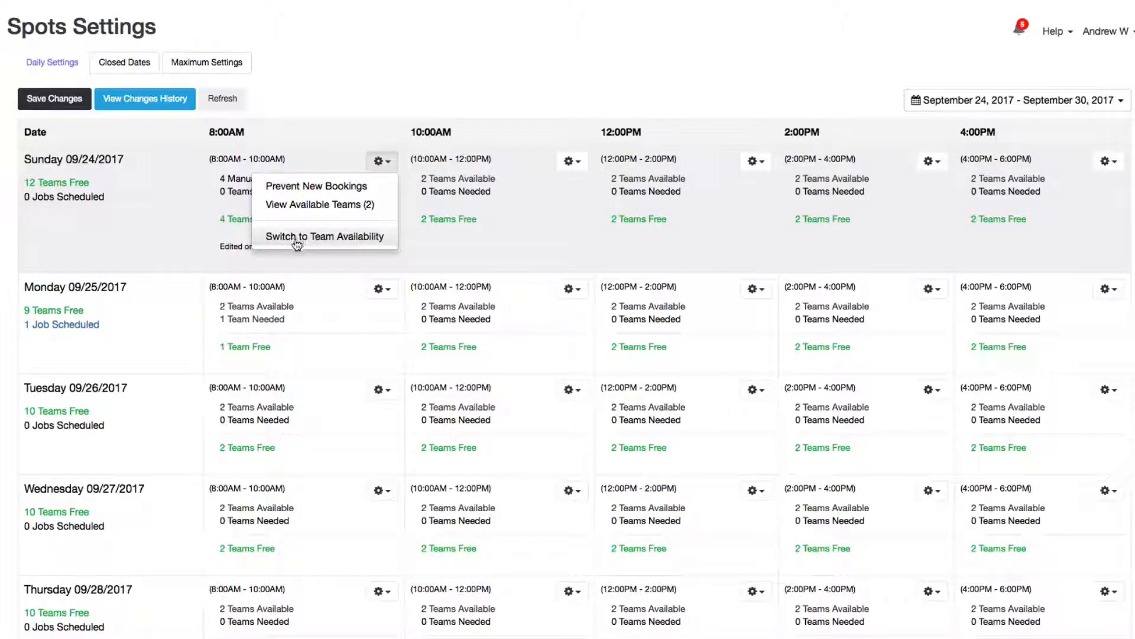
click(322, 238)
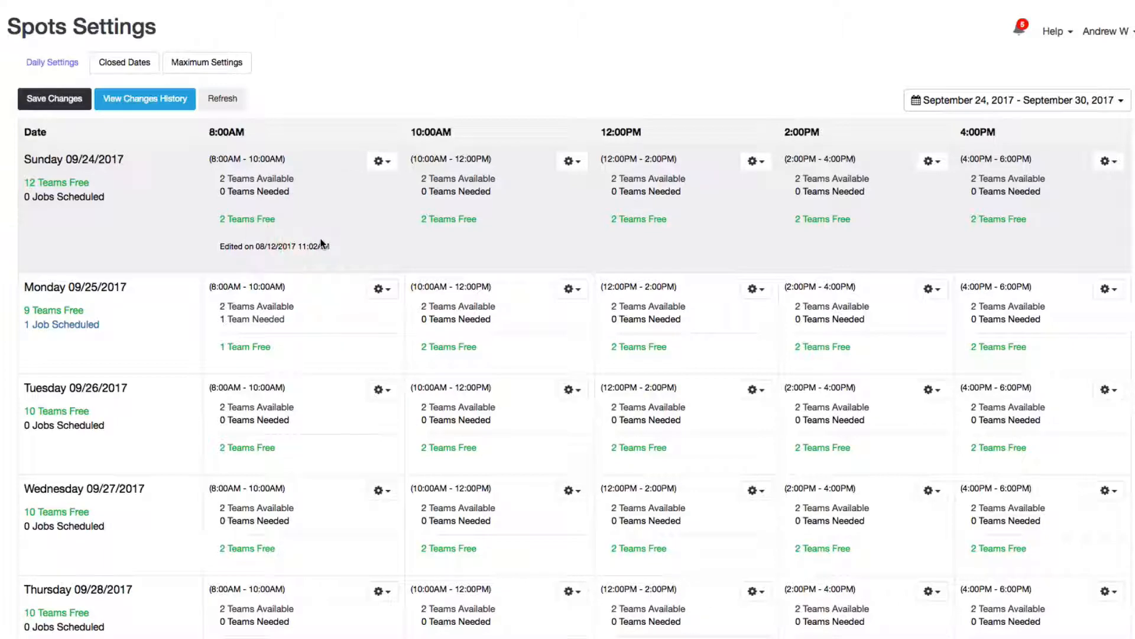
click(47, 99)
click(599, 207)
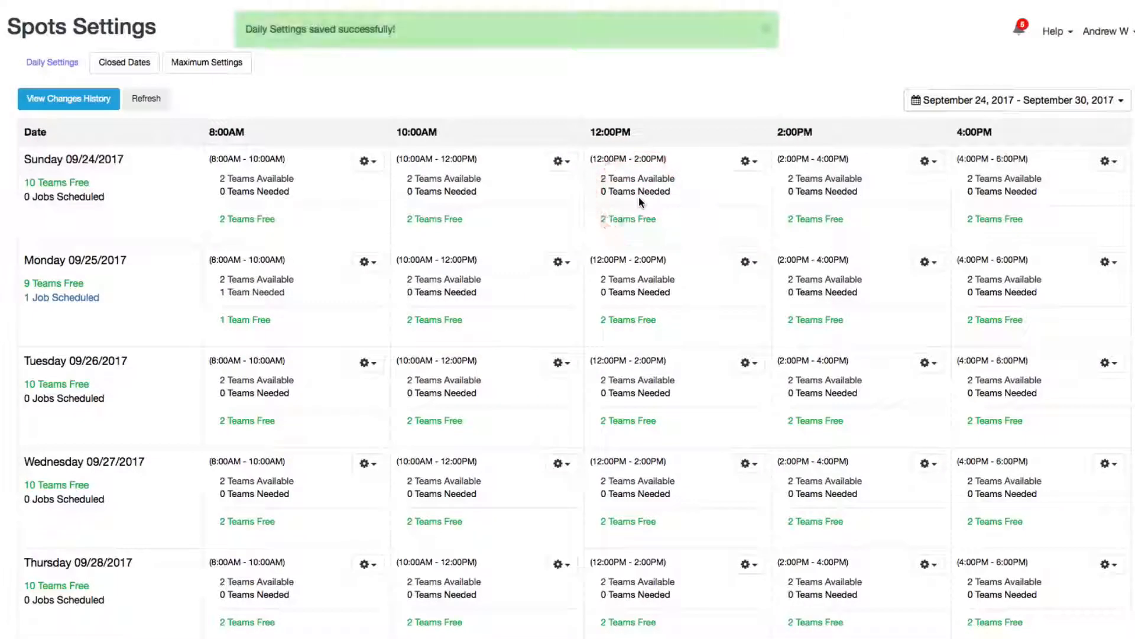